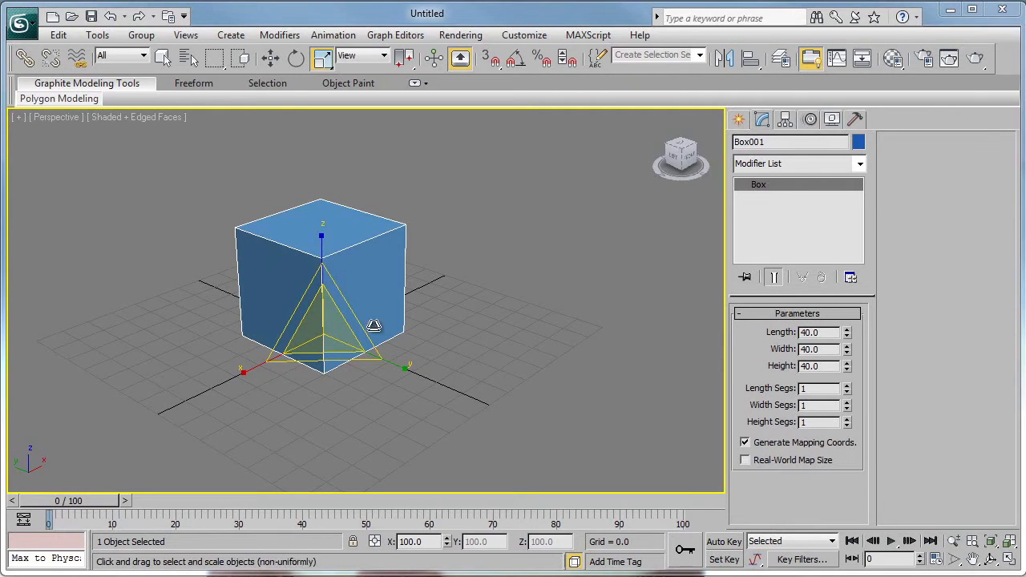
- Convert the box to an Editable Poly and select all of its vertices
{"action": "right_click", "coordinate": [346, 249]}
{"action": "mouse_move", "coordinate": [393, 405]}
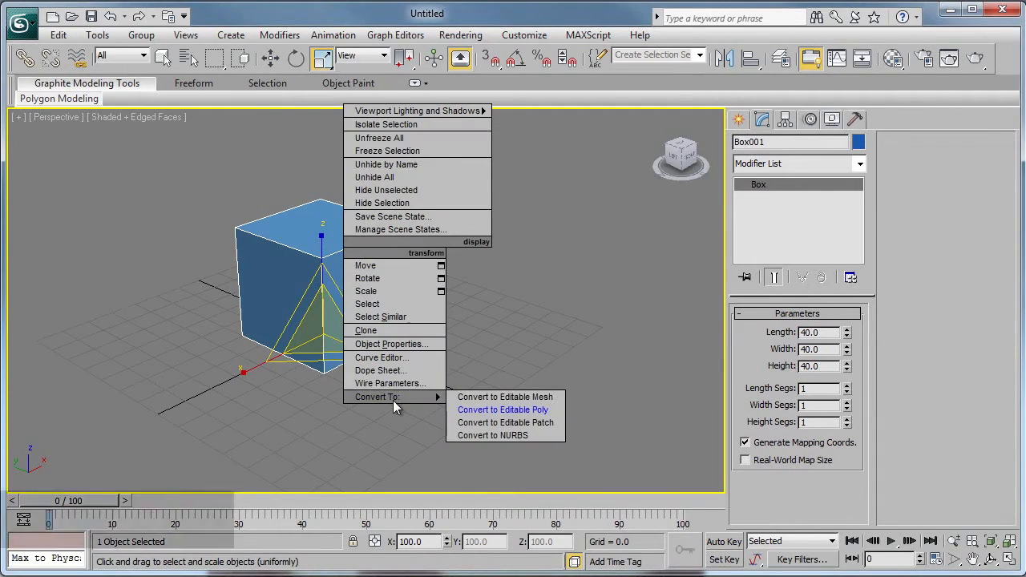
{"action": "left_click", "coordinate": [517, 412]}
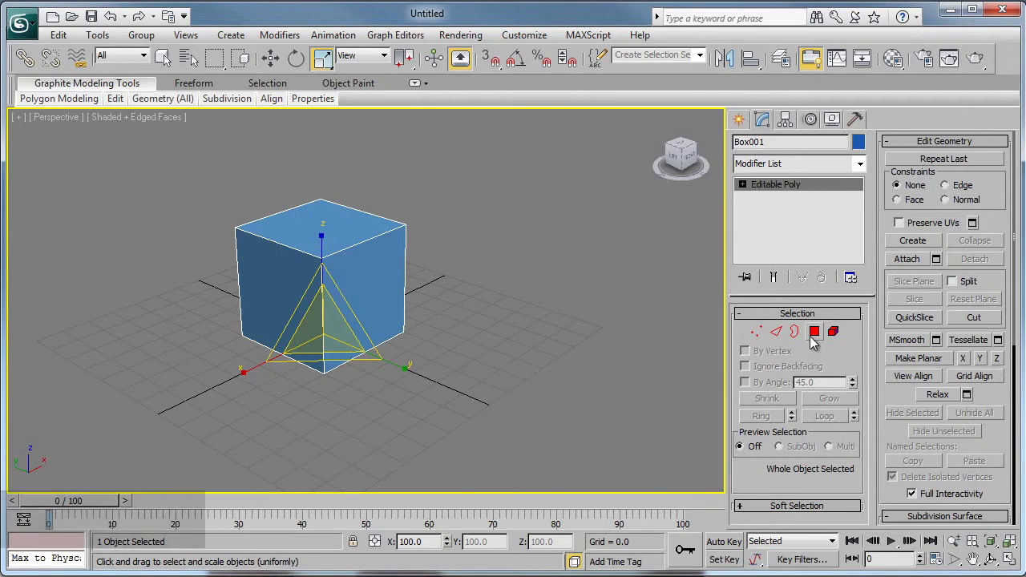
{"action": "left_click", "coordinate": [756, 331]}
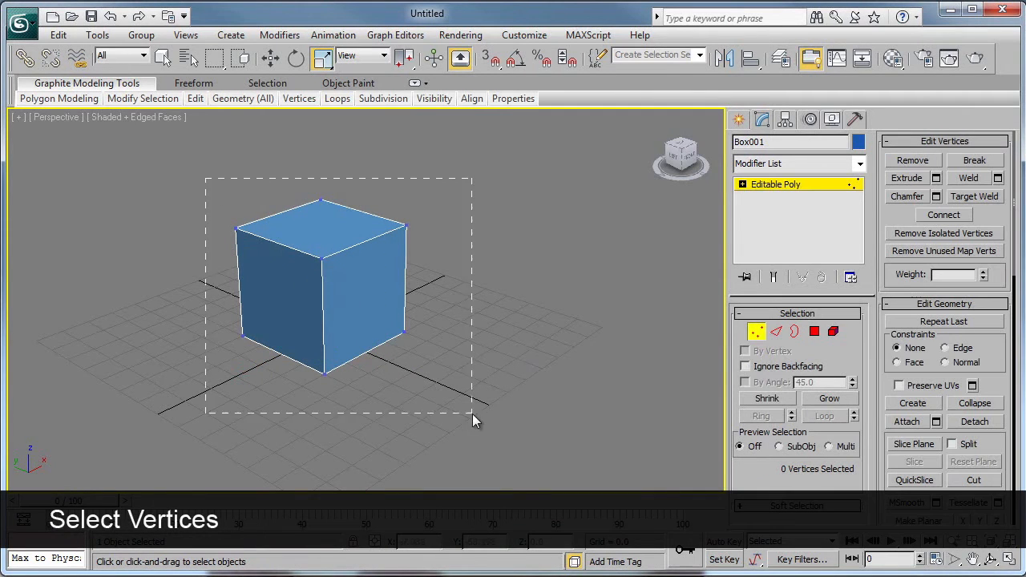
{"action": "left_click_drag", "start_coordinate": [472, 414], "coordinate": [469, 410]}
{"action": "middle_click_drag", "start_coordinate": [467, 401], "coordinate": [506, 399], "text": "alt"}
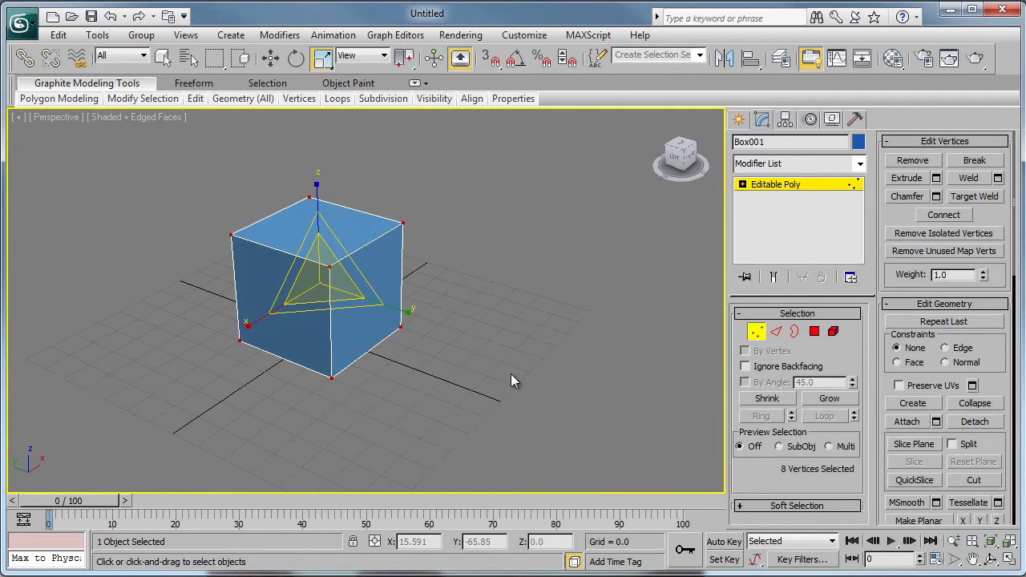
{"action": "left_click", "coordinate": [910, 198]}
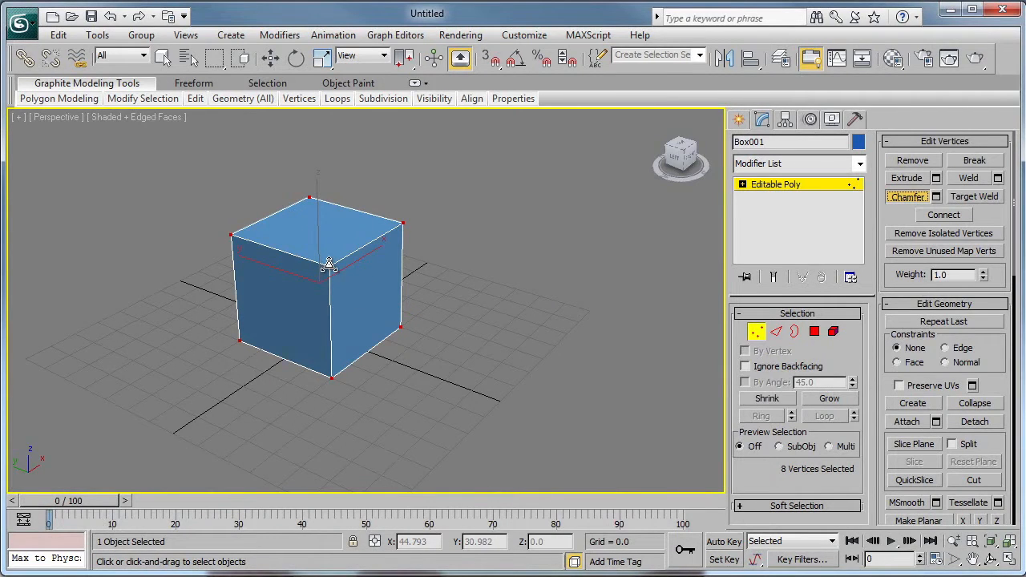
{"action": "left_click_drag", "start_coordinate": [329, 265], "coordinate": [344, 235]}
{"action": "right_click", "coordinate": [344, 235]}
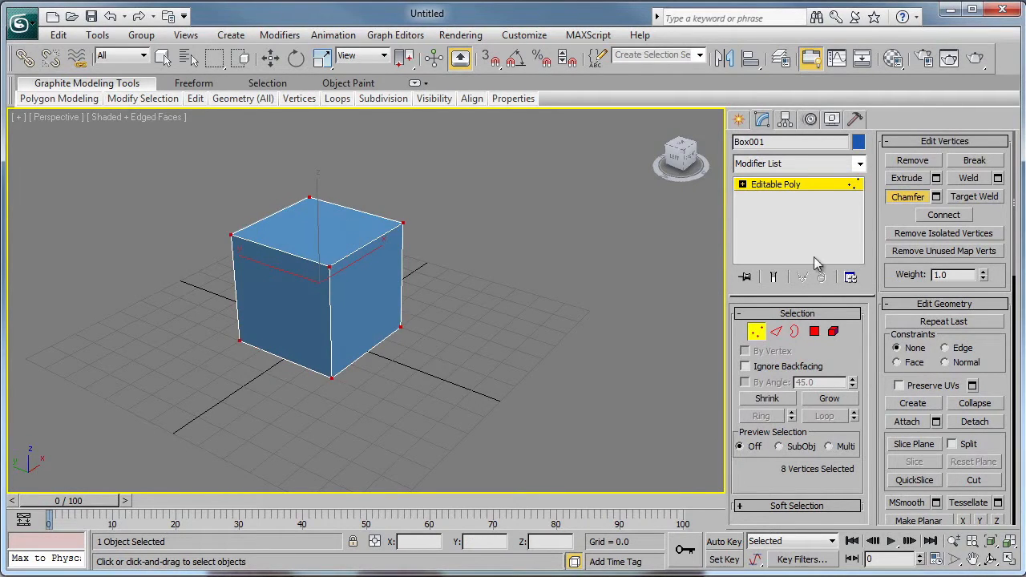
- Chamfer the selected box vertices by about 7.55, and clear the vertex selection
{"action": "left_click", "coordinate": [935, 197]}
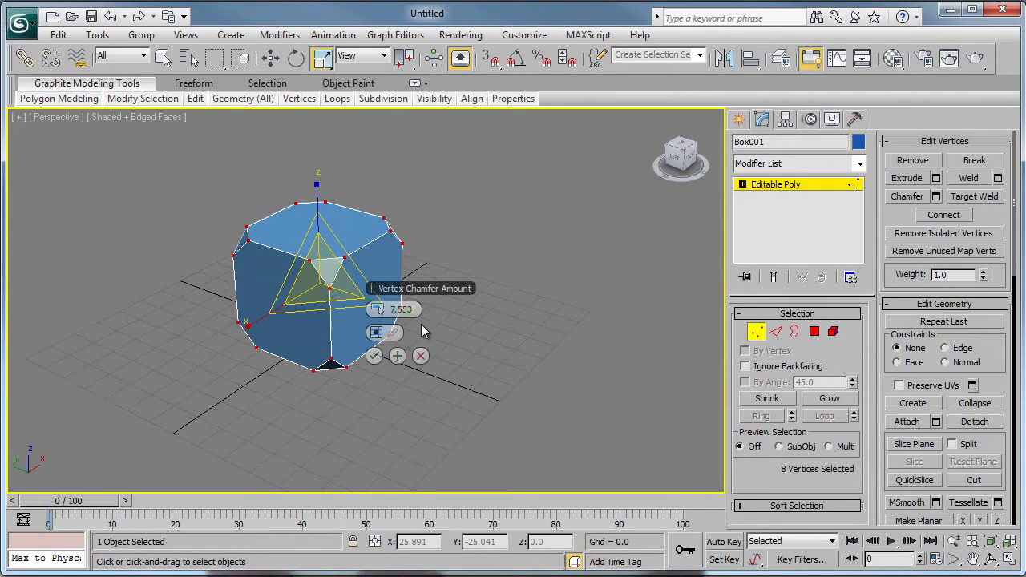
{"action": "mouse_move", "coordinate": [386, 310]}
{"action": "left_mouse_down"}
{"action": "mouse_move", "coordinate": [417, 310]}
{"action": "mouse_move", "coordinate": [373, 311]}
{"action": "left_mouse_up"}
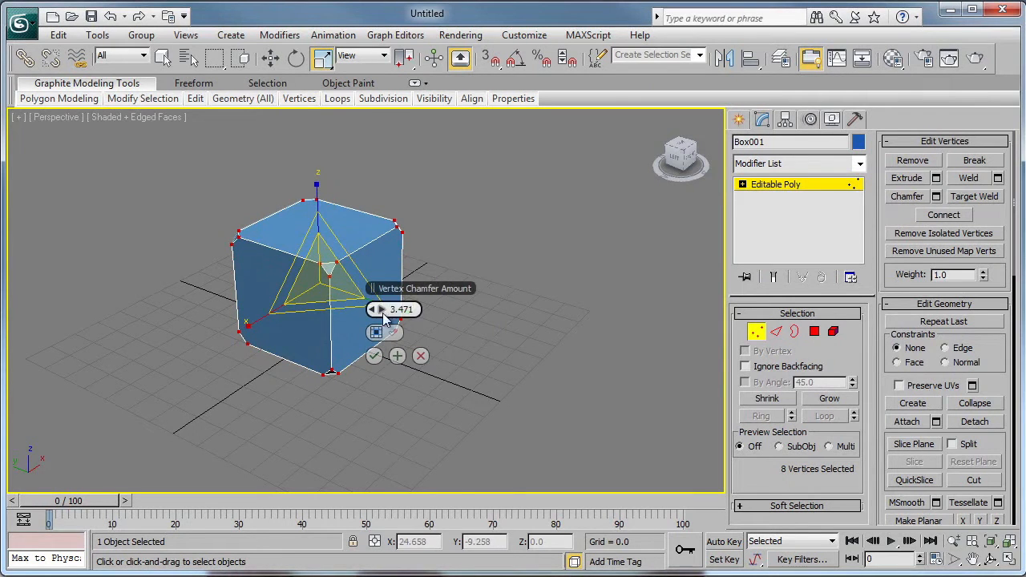
{"action": "mouse_move", "coordinate": [393, 309]}
{"action": "left_mouse_down"}
{"action": "mouse_move", "coordinate": [417, 309]}
{"action": "mouse_move", "coordinate": [383, 310]}
{"action": "left_mouse_up"}
{"action": "left_click", "coordinate": [374, 356]}
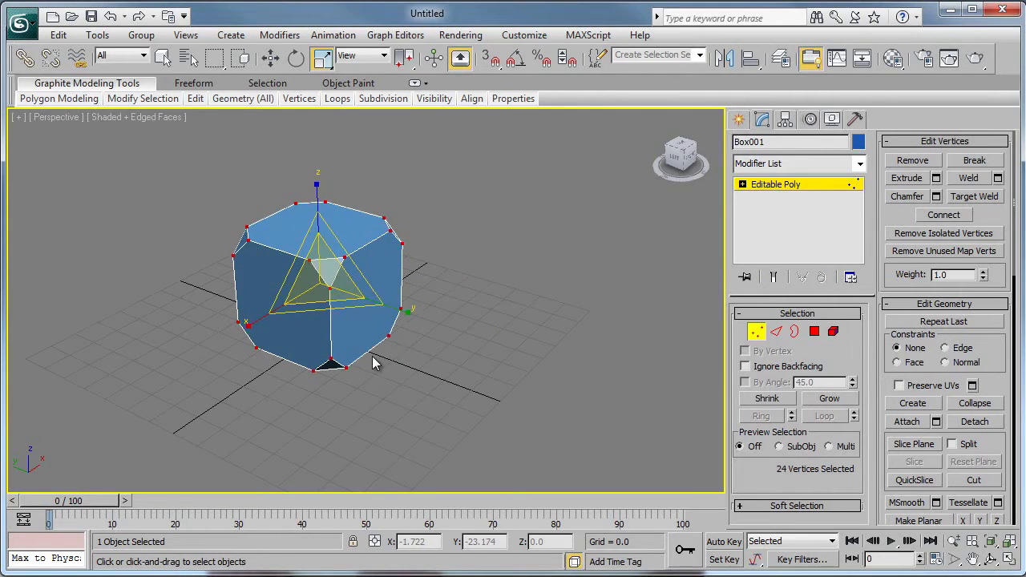
{"action": "left_click", "coordinate": [509, 388]}
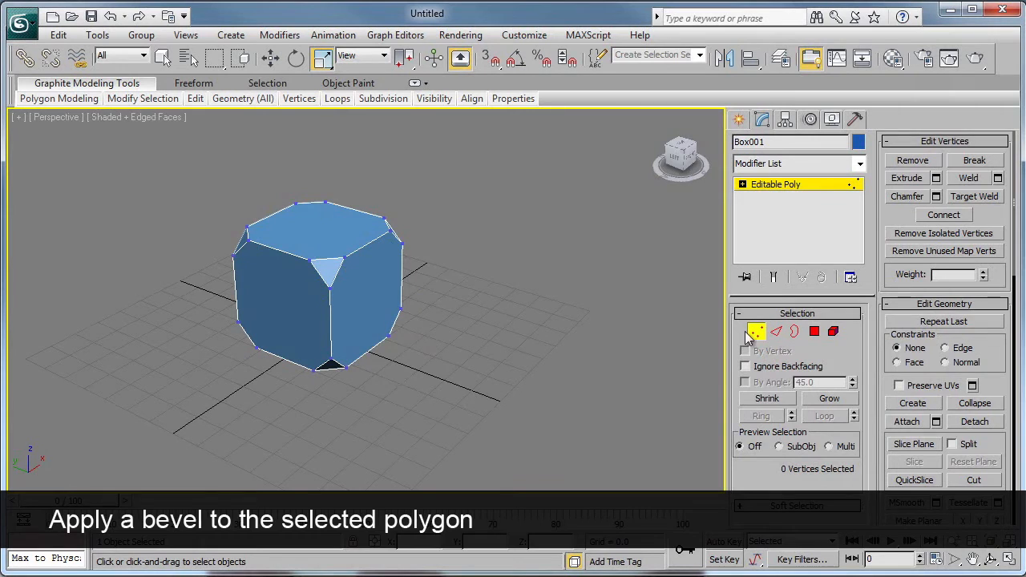
- Bevel one side polygon of the box with a height of 10 and an outline of about -7.68, and leave polygon editing
{"action": "left_click", "coordinate": [814, 331]}
{"action": "left_click", "coordinate": [372, 305]}
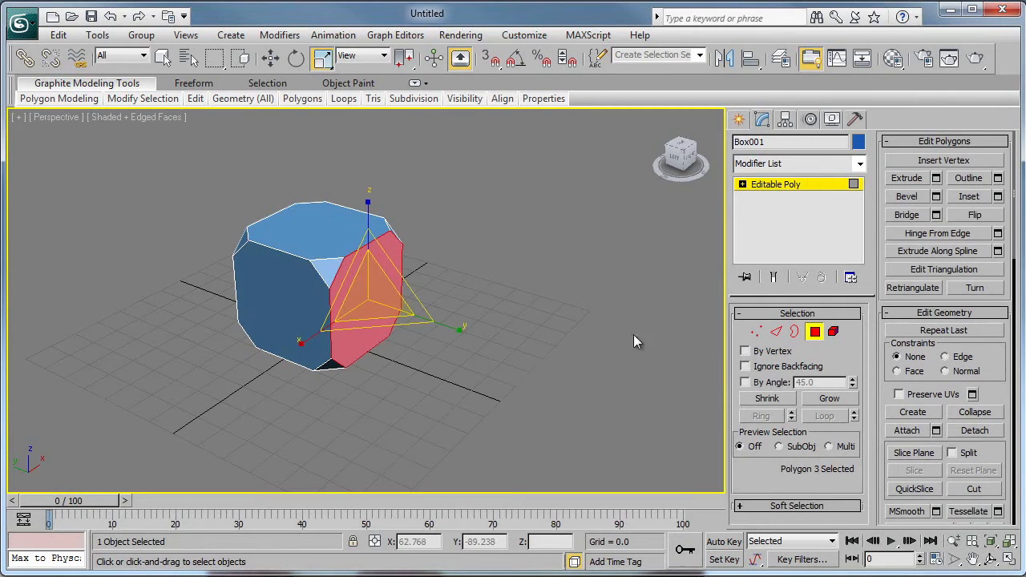
{"action": "left_click", "coordinate": [935, 197]}
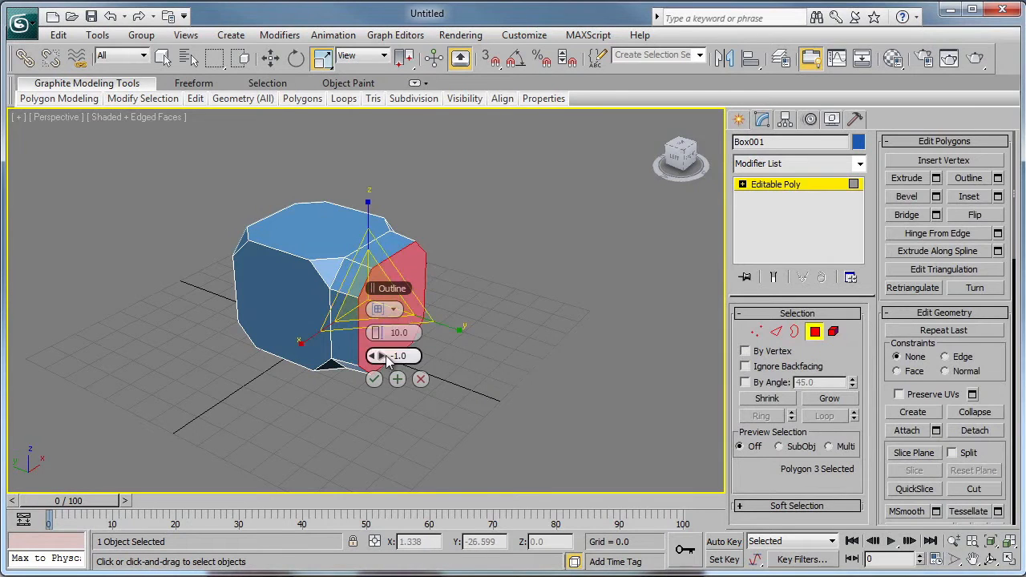
{"action": "left_click_drag", "start_coordinate": [374, 356], "coordinate": [341, 356]}
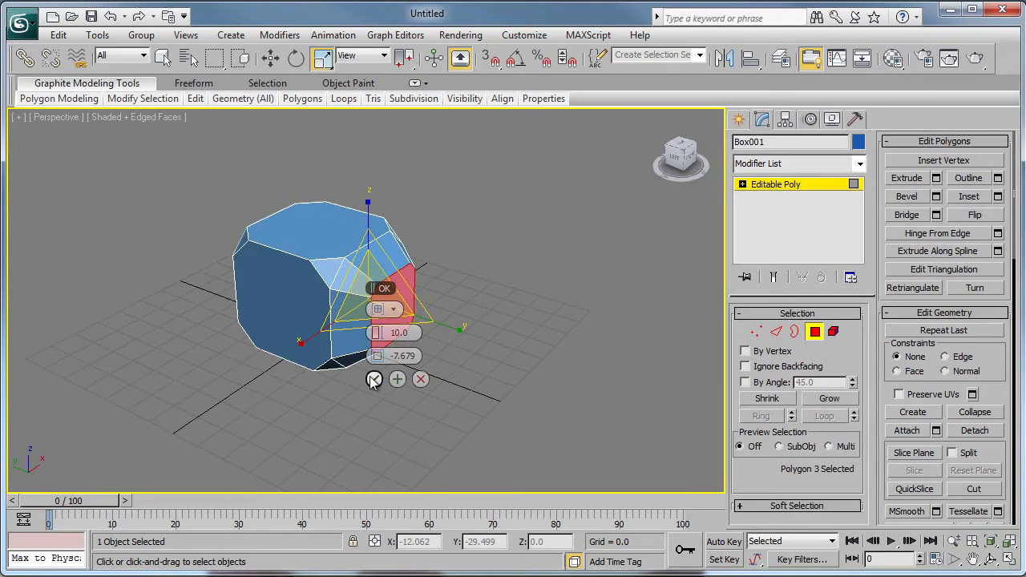
{"action": "left_click", "coordinate": [374, 380]}
{"action": "middle_click_drag", "start_coordinate": [378, 413], "coordinate": [561, 395], "text": "alt"}
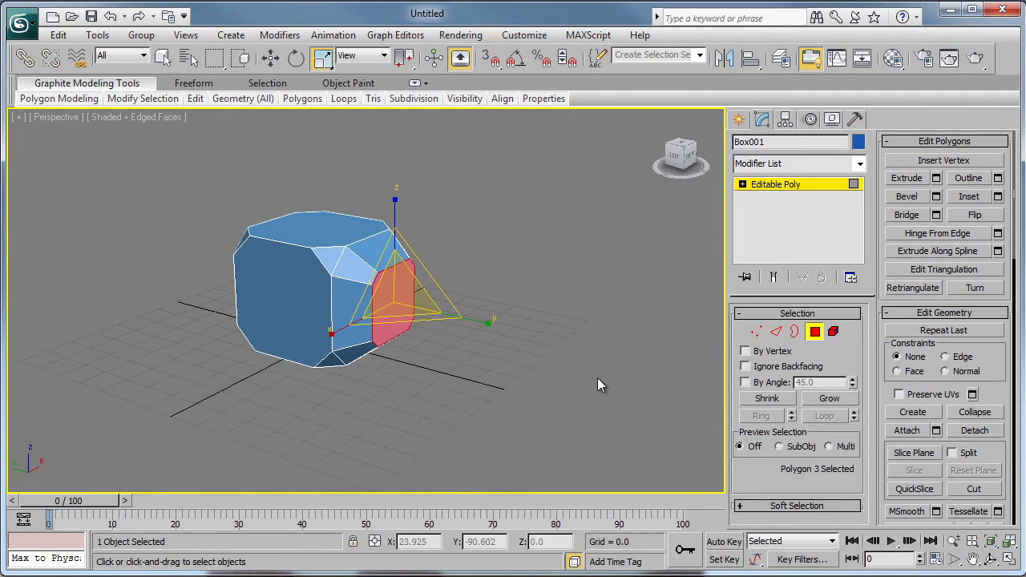
{"action": "left_click", "coordinate": [814, 332]}
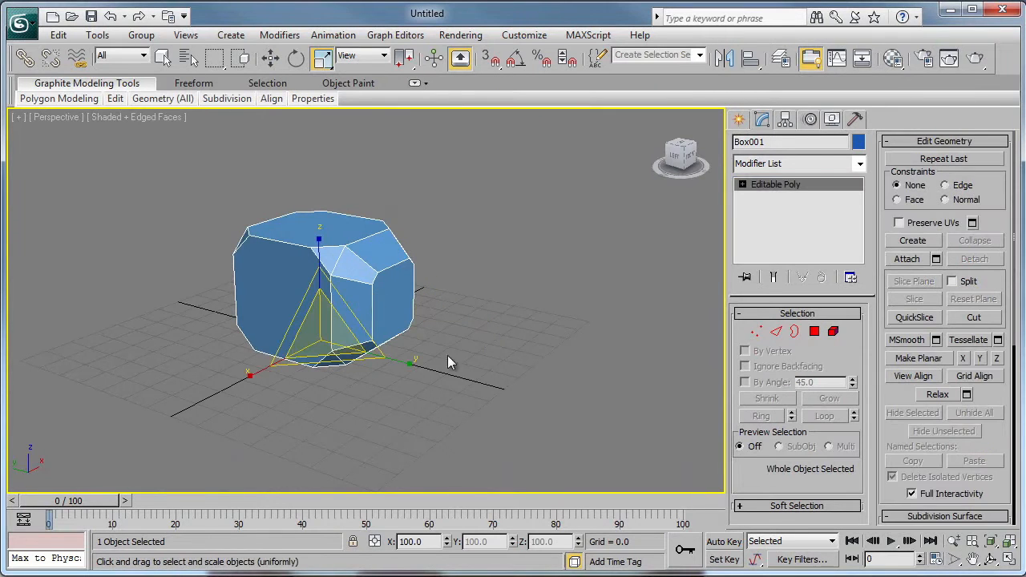
- Move the object along Y to about 48.5 and mirror it across the Y axis as a copy
{"action": "key", "text": "w"}
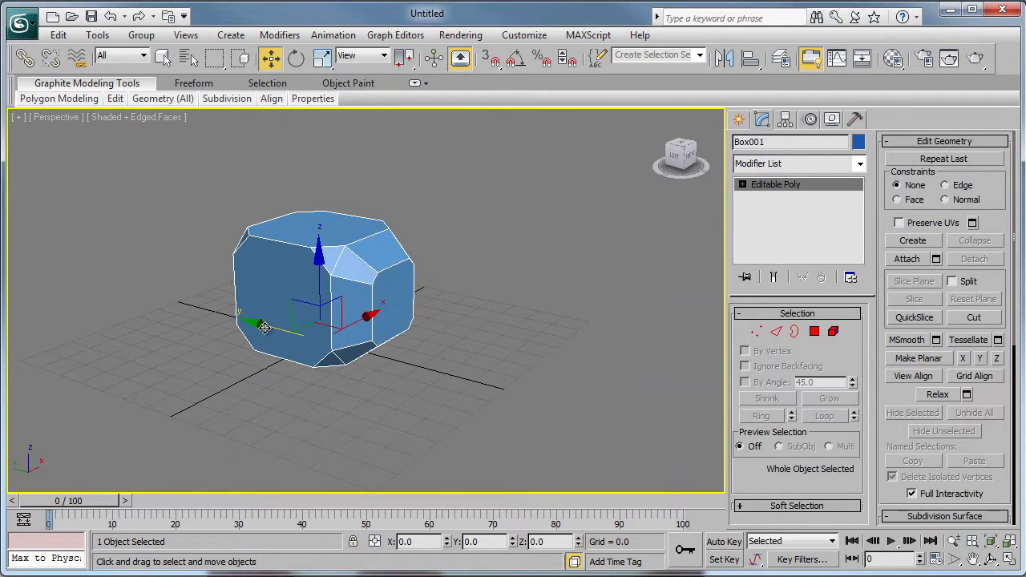
{"action": "left_click_drag", "start_coordinate": [264, 327], "coordinate": [164, 296]}
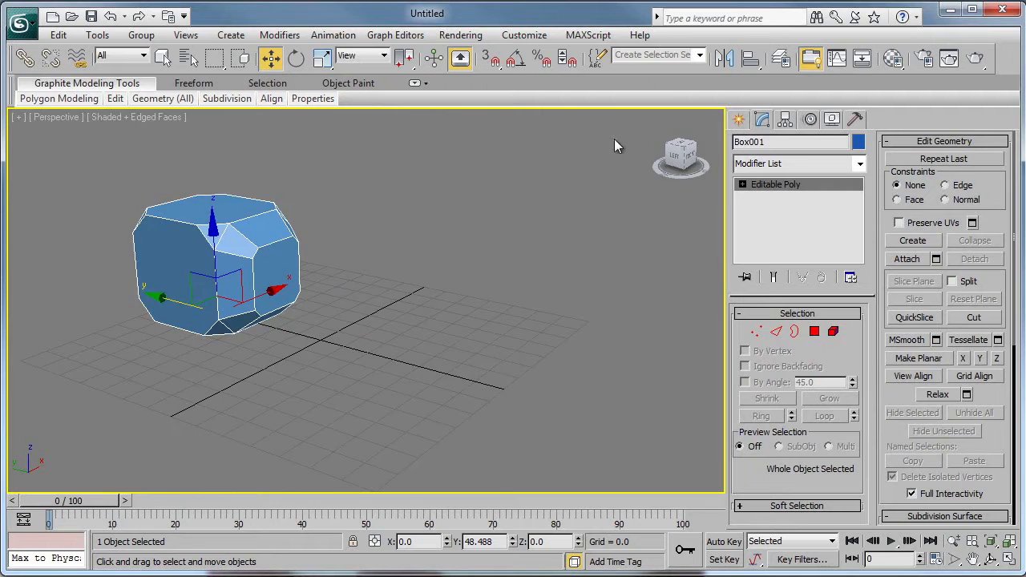
{"action": "left_click", "coordinate": [723, 57]}
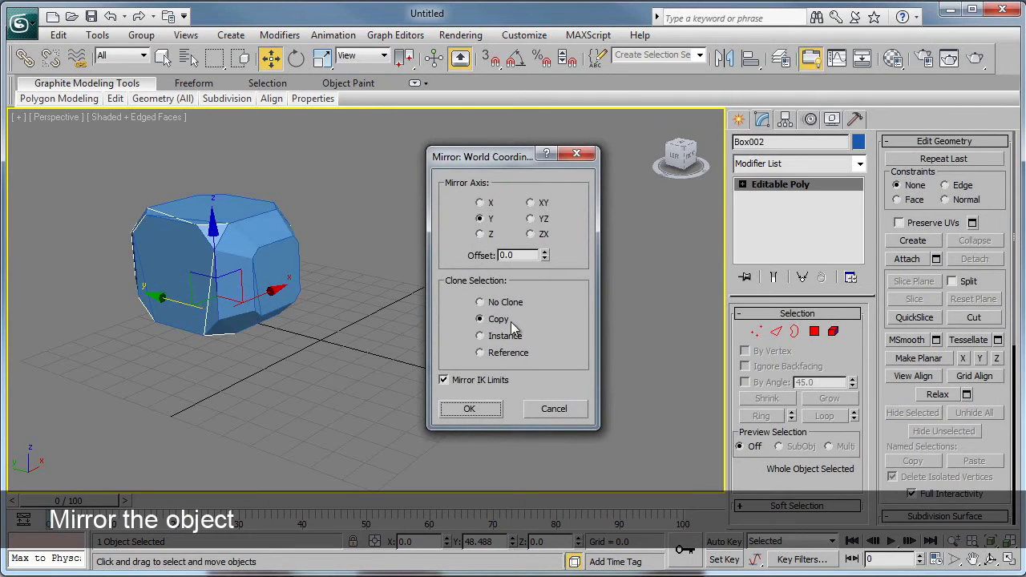
{"action": "left_click", "coordinate": [469, 409]}
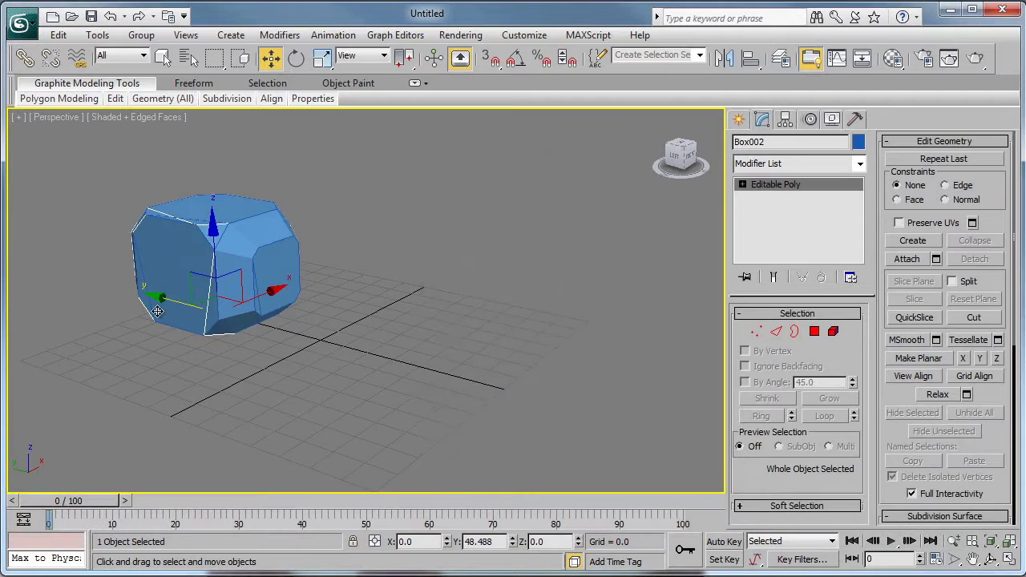
- Move the mirrored copy along Y to about -55.65 so its beveled face lies opposite the original's
{"action": "left_click_drag", "start_coordinate": [158, 311], "coordinate": [385, 346]}
{"action": "middle_click_drag", "start_coordinate": [327, 345], "coordinate": [520, 353], "text": "alt"}
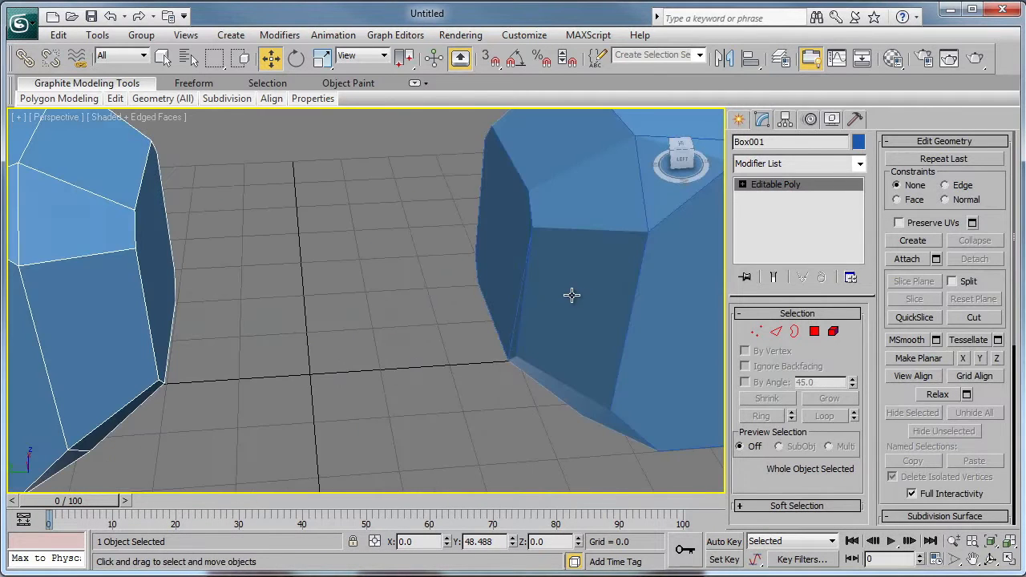
{"action": "left_click", "coordinate": [570, 295], "text": "ctrl"}
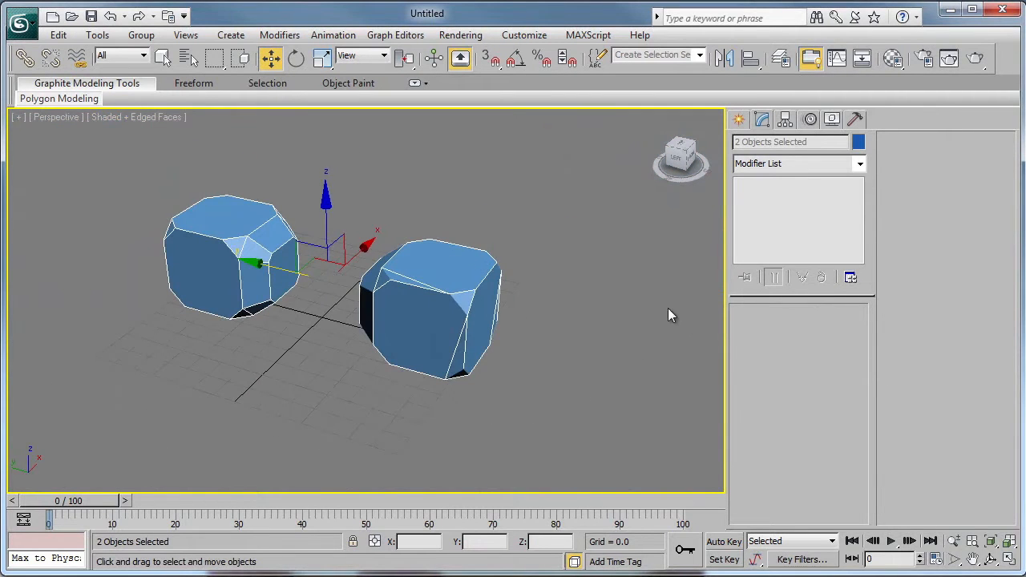
- Attach the original box to the mirrored copy to form a single Editable Poly
{"action": "left_click", "coordinate": [477, 309]}
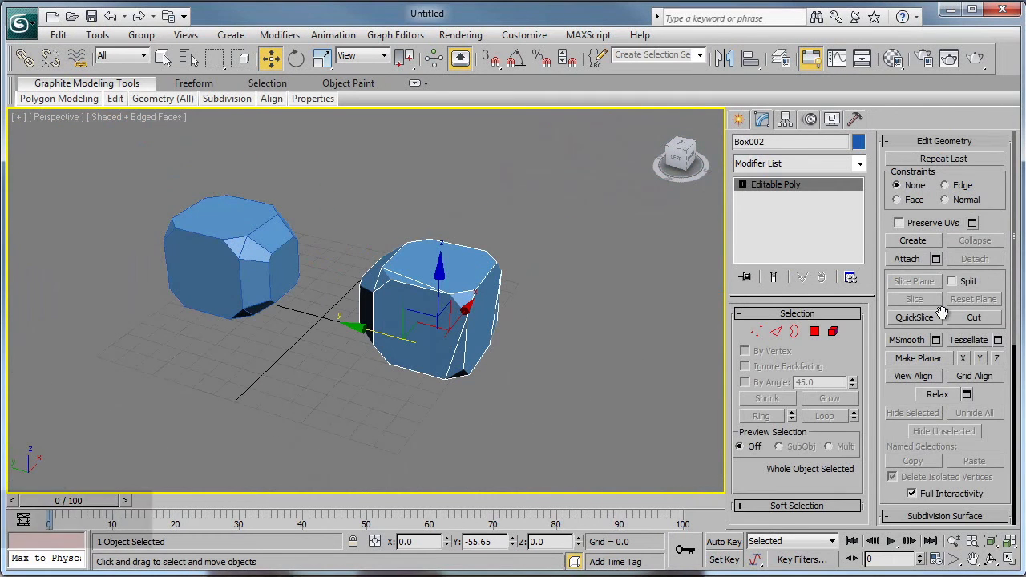
{"action": "left_click", "coordinate": [908, 259]}
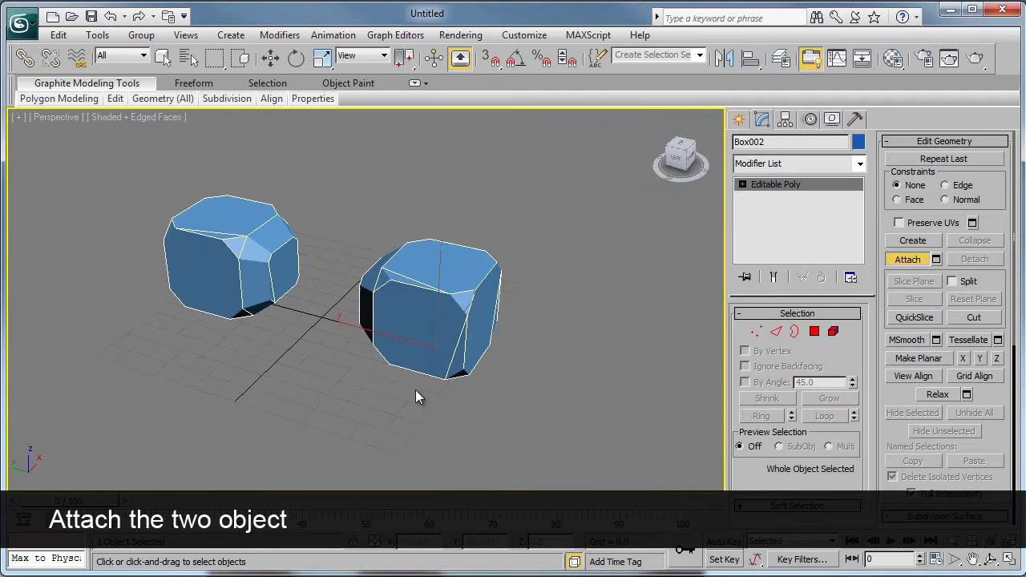
{"action": "key", "text": "w"}
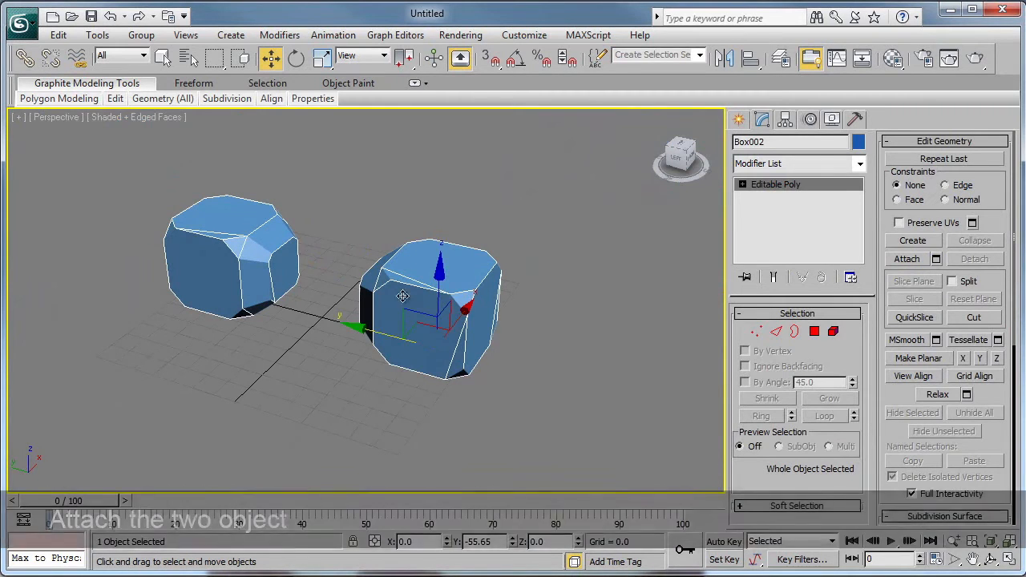
- Bridge the two facing beveled polygons with 9 segments and a taper of about -2.475, and clear the polygon selection
{"action": "left_click", "coordinate": [815, 331]}
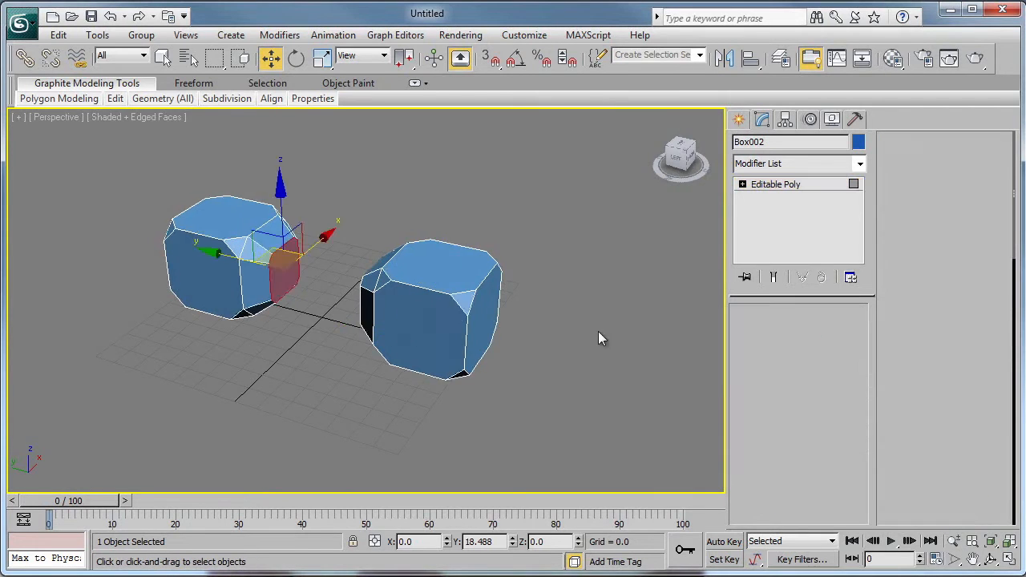
{"action": "middle_click_drag", "start_coordinate": [601, 339], "coordinate": [457, 338], "text": "alt"}
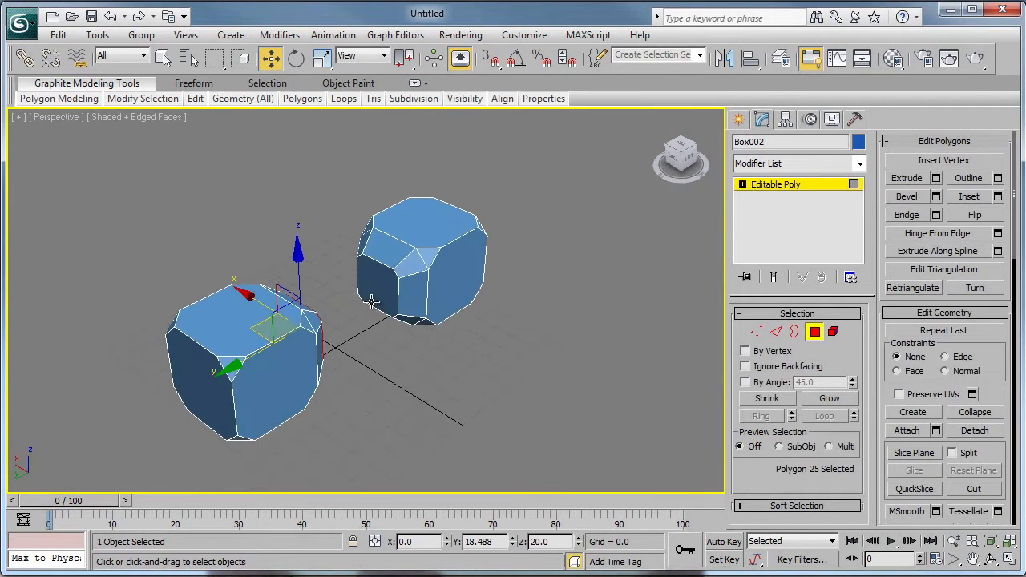
{"action": "left_click", "coordinate": [371, 295], "text": "ctrl"}
{"action": "middle_click_drag", "start_coordinate": [597, 346], "coordinate": [524, 362], "text": "alt"}
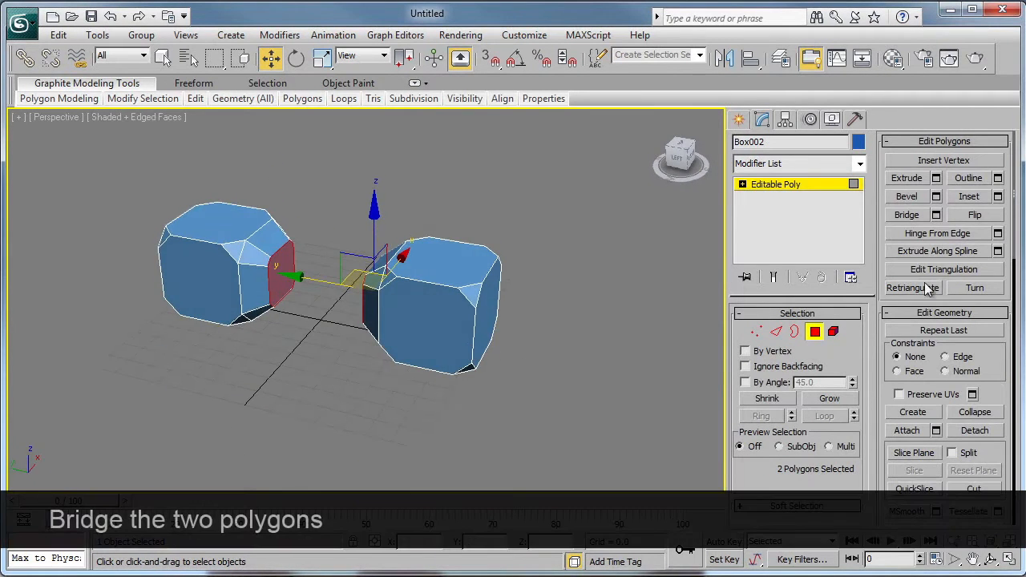
{"action": "left_click", "coordinate": [935, 215]}
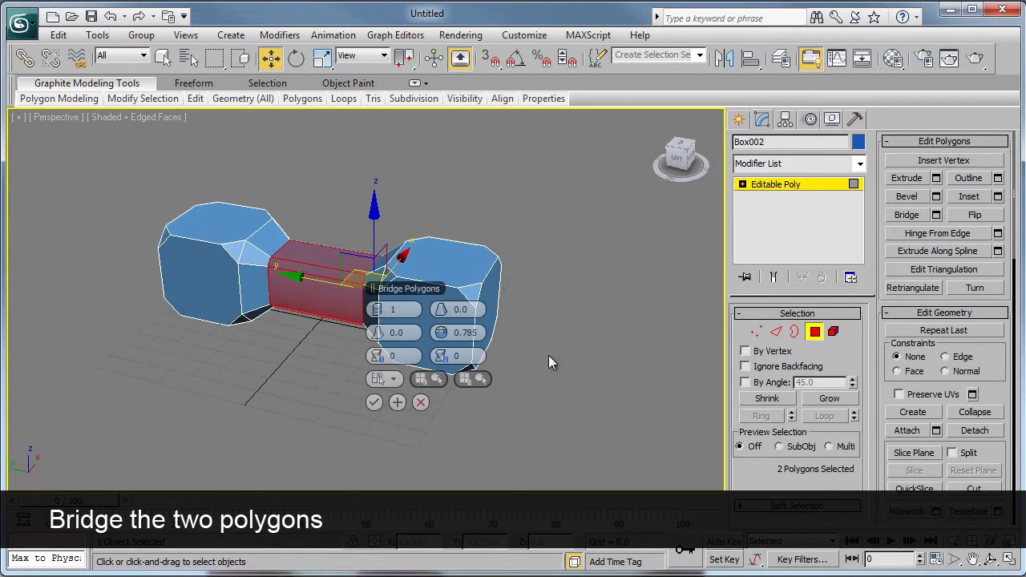
{"action": "mouse_move", "coordinate": [479, 309]}
{"action": "middle_mouse_down", "text": "alt"}
{"action": "mouse_move", "coordinate": [486, 316]}
{"action": "mouse_move", "coordinate": [472, 295]}
{"action": "middle_mouse_up", "text": "alt"}
{"action": "scroll", "coordinate": [473, 301], "scroll_direction": "up", "scroll_amount": 5}
{"action": "scroll", "coordinate": [474, 303], "scroll_direction": "down", "scroll_amount": 3}
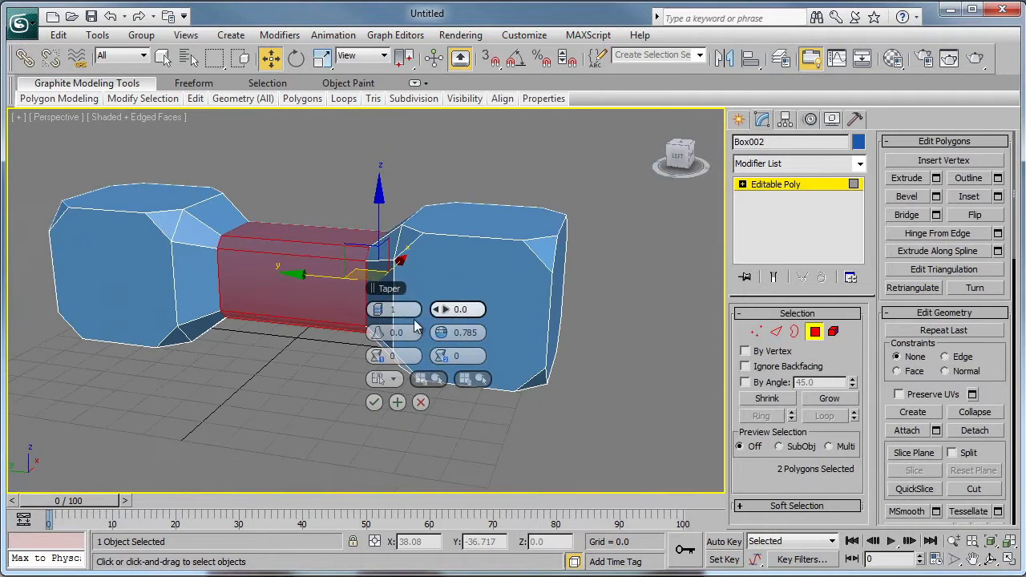
{"action": "left_click_drag", "start_coordinate": [381, 309], "coordinate": [441, 310]}
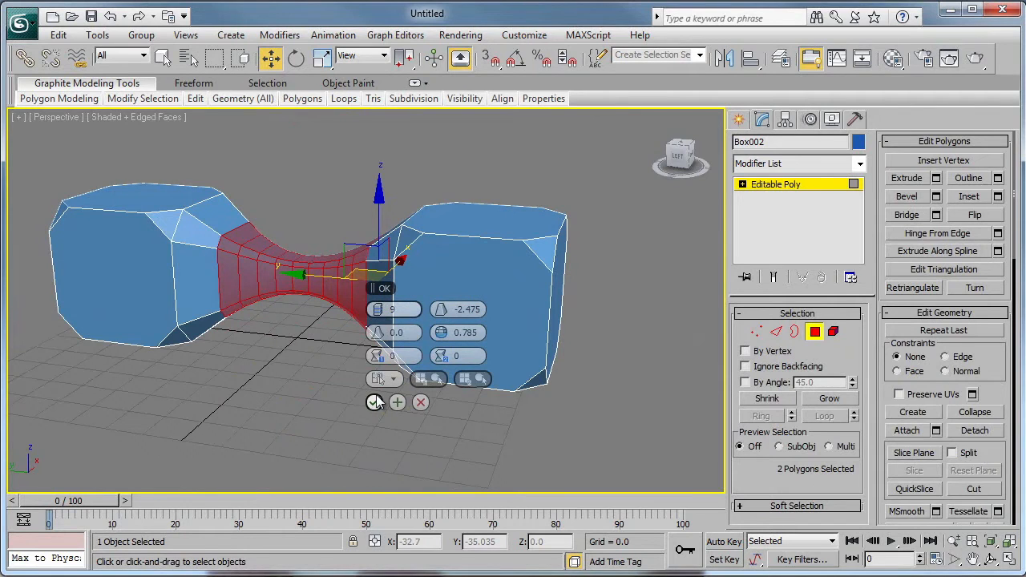
{"action": "left_click", "coordinate": [375, 403]}
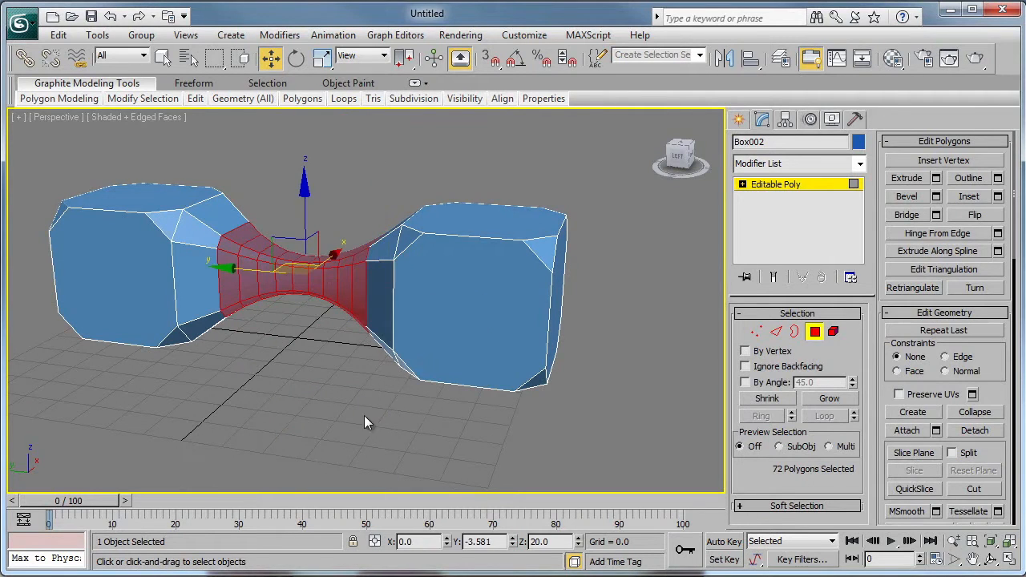
{"action": "left_click", "coordinate": [682, 401]}
- Extrude the outer end polygon at each end of the bridged shape outward, and leave polygon editing
{"action": "middle_click_drag", "start_coordinate": [533, 383], "coordinate": [432, 390], "text": "alt"}
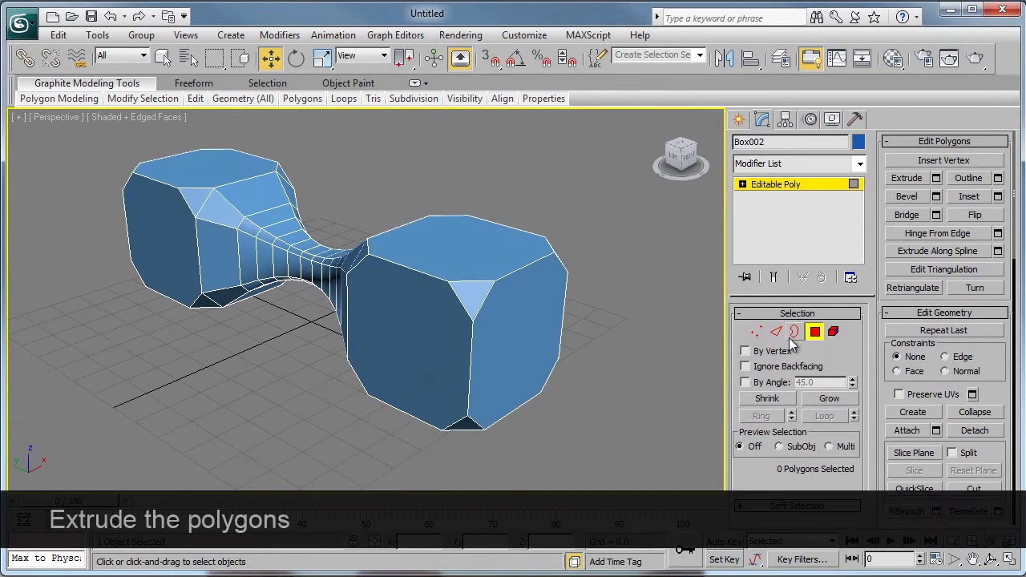
{"action": "left_click", "coordinate": [533, 332]}
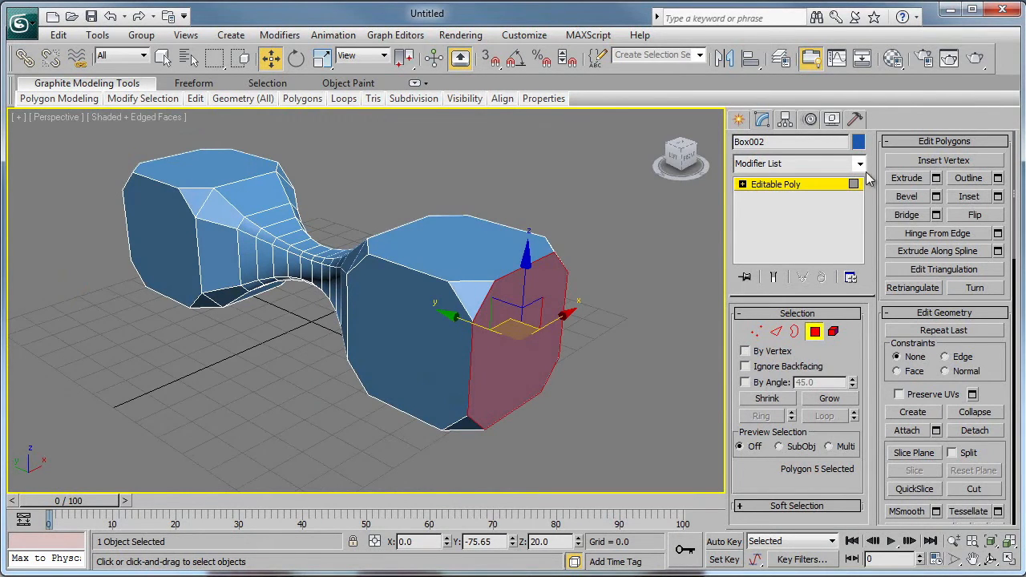
{"action": "left_click", "coordinate": [907, 178]}
{"action": "left_click_drag", "start_coordinate": [534, 351], "coordinate": [637, 293]}
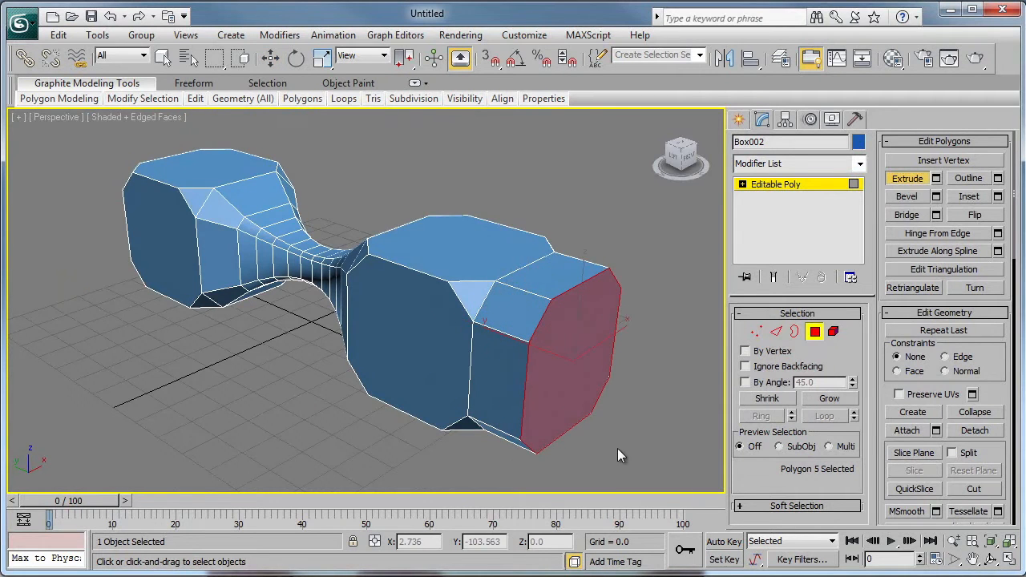
{"action": "middle_click_drag", "start_coordinate": [382, 323], "coordinate": [111, 351], "text": "alt"}
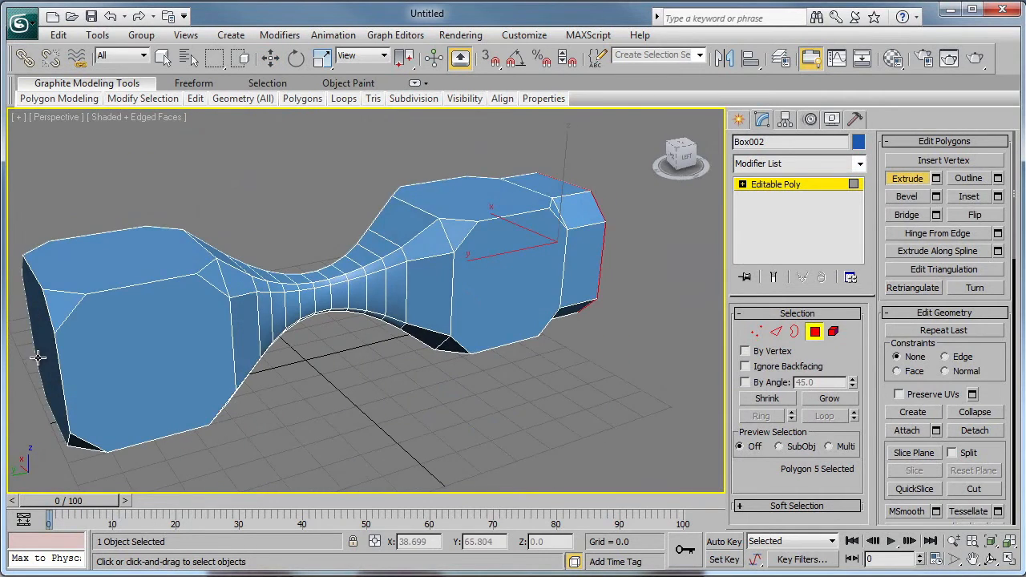
{"action": "left_click_drag", "start_coordinate": [37, 358], "coordinate": [538, 302]}
{"action": "left_click", "coordinate": [783, 188]}
{"action": "middle_click_drag", "start_coordinate": [650, 348], "coordinate": [520, 363], "text": "alt"}
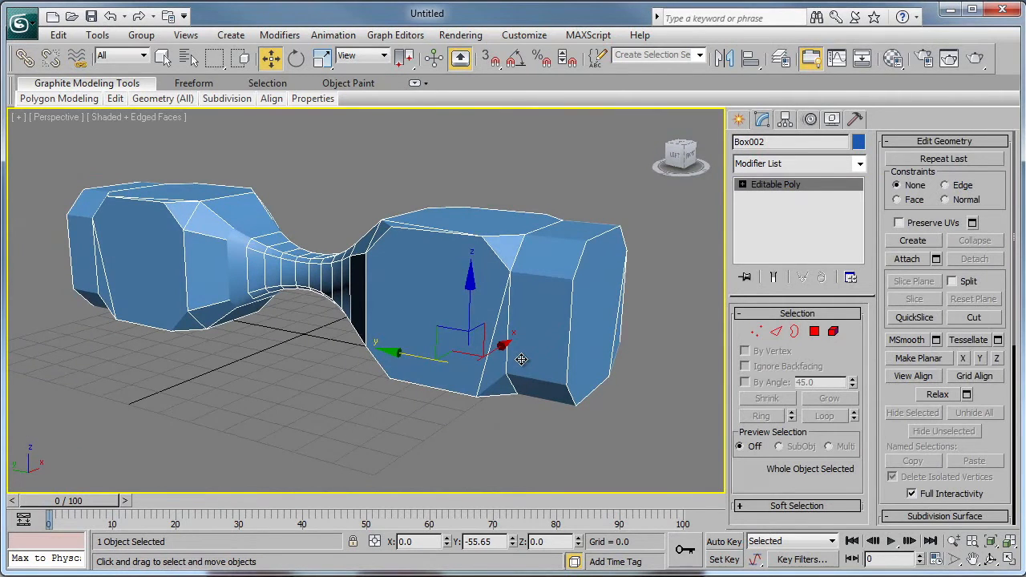
- Detach all polygons of the end block on the negative Y side as a separate object, and leave polygon editing
{"action": "left_click", "coordinate": [814, 333]}
{"action": "middle_click_drag", "start_coordinate": [454, 360], "coordinate": [510, 353], "text": "alt"}
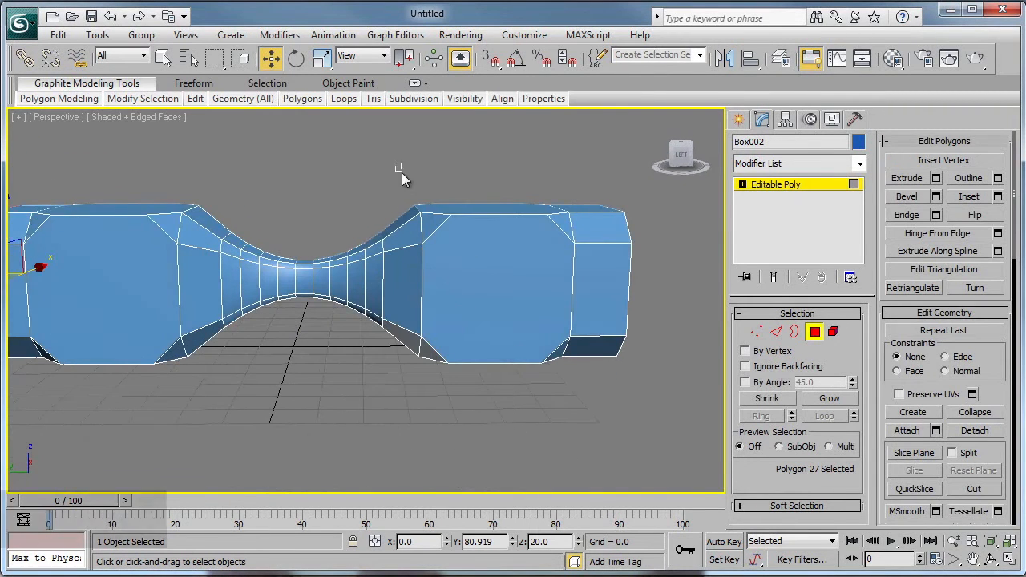
{"action": "left_click_drag", "start_coordinate": [401, 176], "coordinate": [645, 419]}
{"action": "middle_click_drag", "start_coordinate": [678, 358], "coordinate": [436, 363], "text": "alt"}
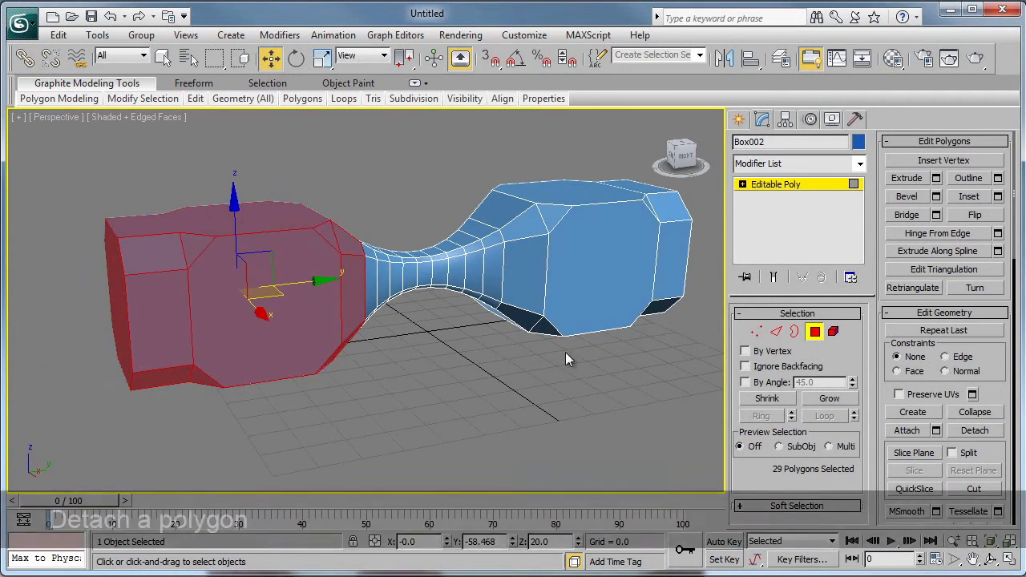
{"action": "left_click", "coordinate": [973, 431]}
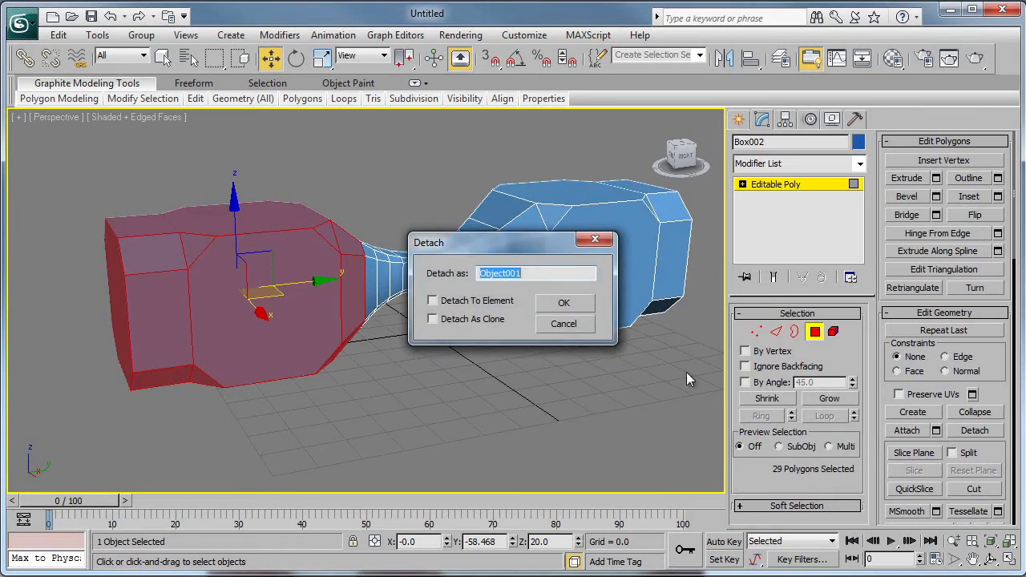
{"action": "left_click", "coordinate": [564, 303]}
{"action": "left_click", "coordinate": [780, 186]}
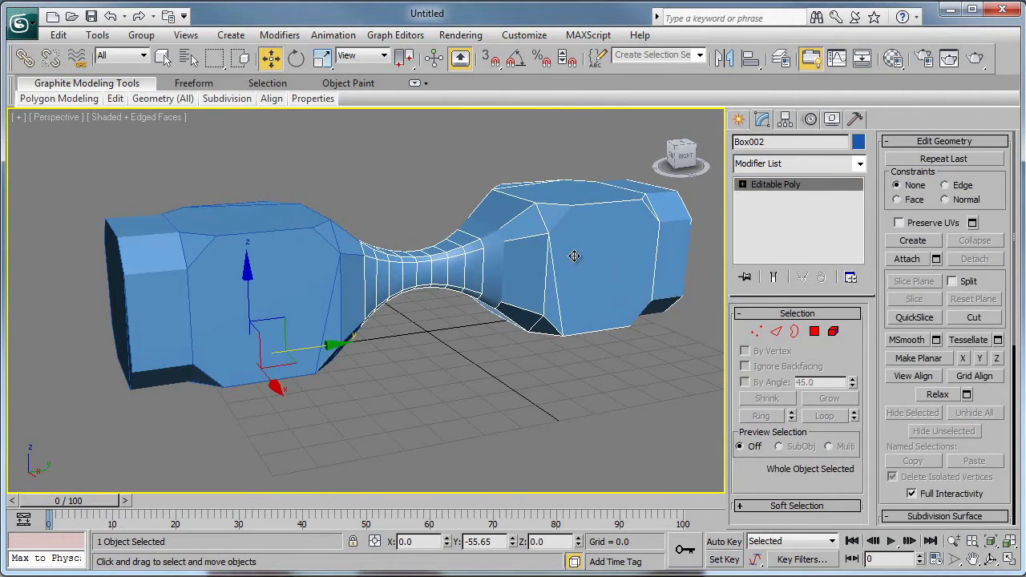
- Move the detached end block about 34 units along negative Y, away from the open neck
{"action": "left_click", "coordinate": [277, 318]}
{"action": "left_click_drag", "start_coordinate": [321, 343], "coordinate": [198, 345]}
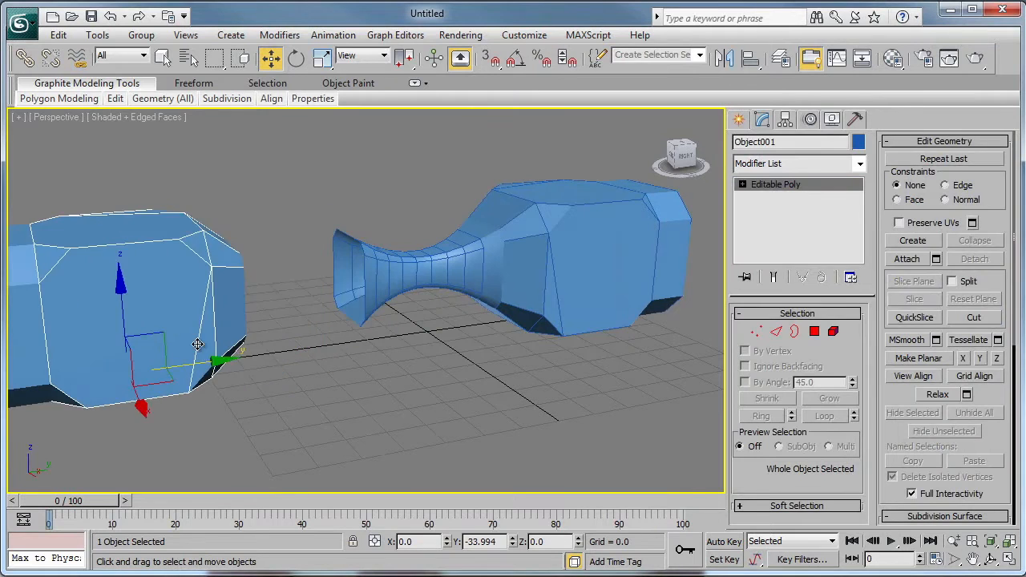
{"action": "middle_click_drag", "start_coordinate": [453, 343], "coordinate": [394, 337], "text": "alt"}
- Move the remaining block with the neck along Y to about -47.4, farther from the detached piece
{"action": "left_click", "coordinate": [433, 285]}
{"action": "middle_click_drag", "start_coordinate": [420, 305], "coordinate": [388, 289], "text": "alt"}
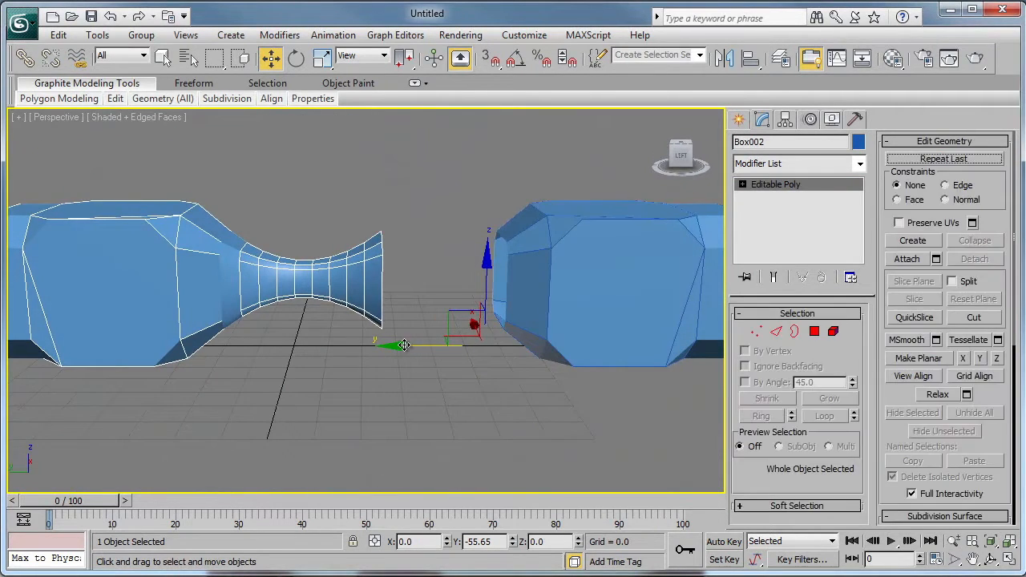
{"action": "left_click_drag", "start_coordinate": [405, 346], "coordinate": [384, 343]}
{"action": "middle_click_drag", "start_coordinate": [441, 311], "coordinate": [488, 291], "text": "alt"}
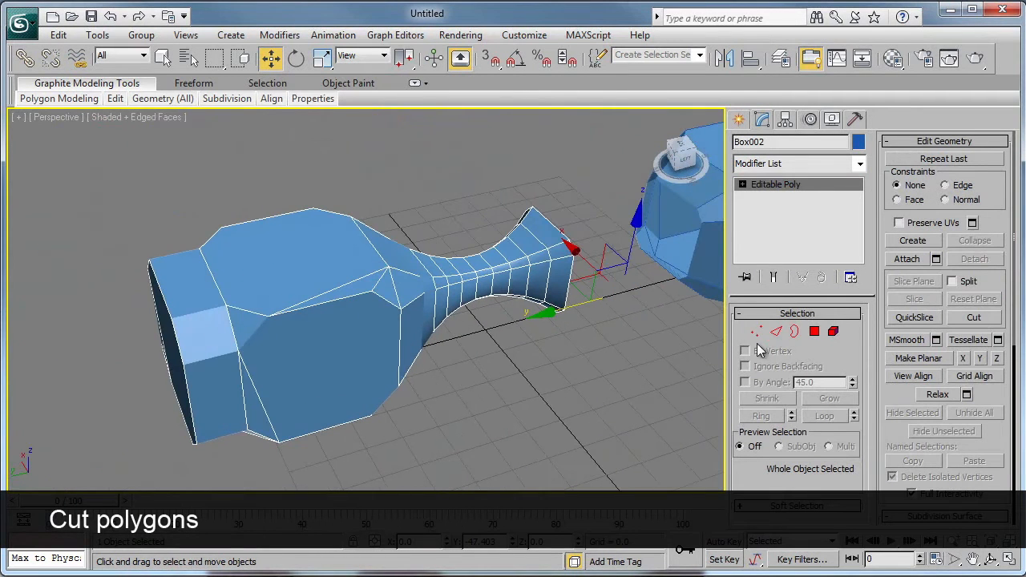
- Cut the outer end polygon of the block with the neck vertically through its middle, from upper to lower edge, and end the Cut tool
{"action": "left_click", "coordinate": [815, 331]}
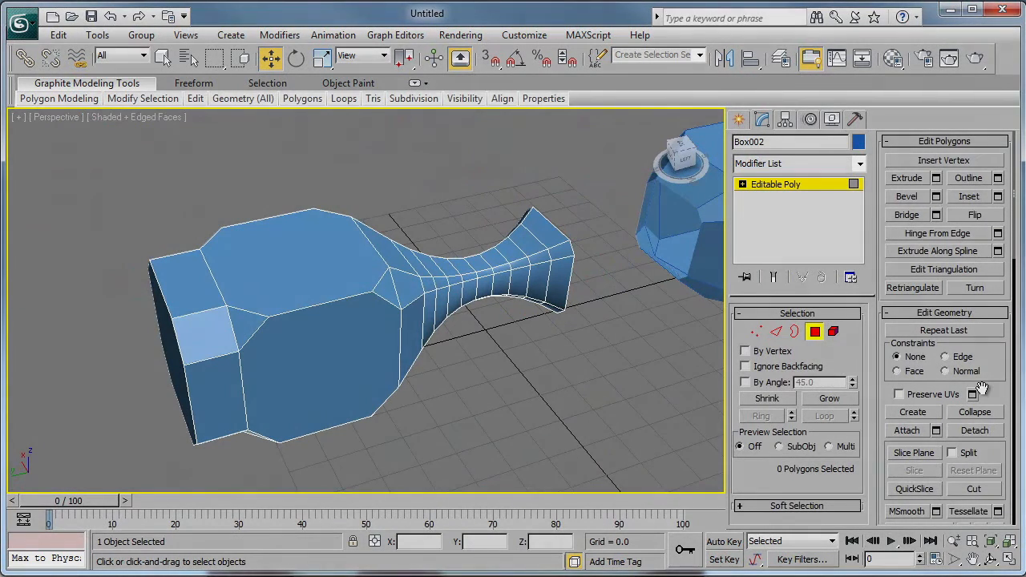
{"action": "scroll", "coordinate": [980, 387], "scroll_direction": "down", "scroll_amount": 3}
{"action": "left_click", "coordinate": [977, 384]}
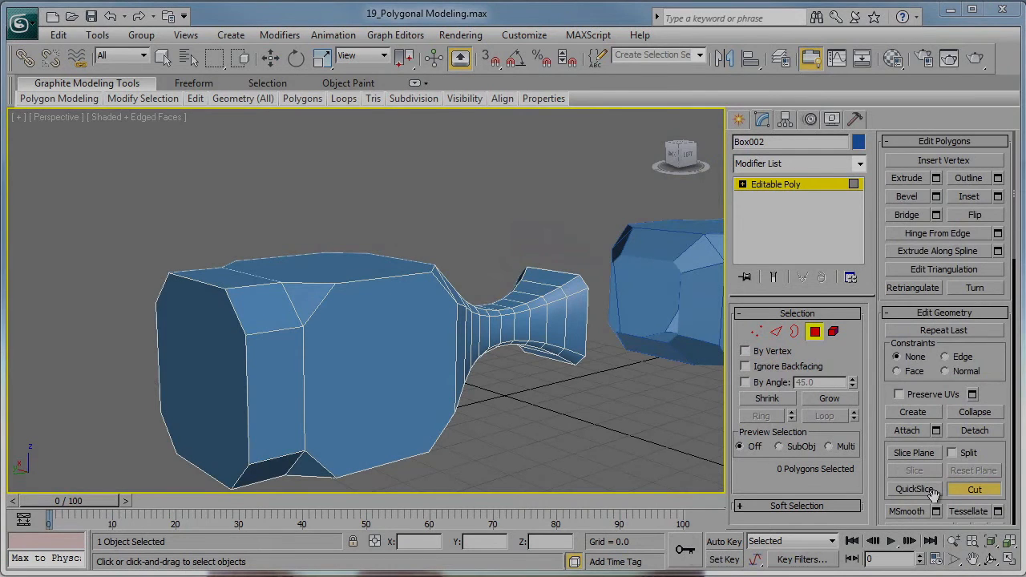
{"action": "middle_click_drag", "start_coordinate": [526, 425], "coordinate": [629, 391], "text": "alt"}
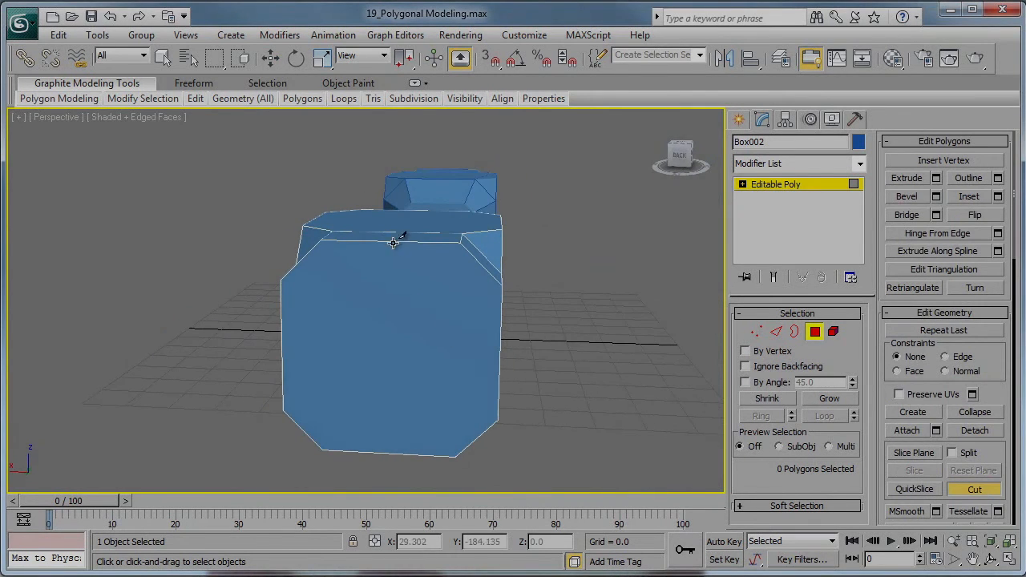
{"action": "middle_click_drag", "start_coordinate": [403, 254], "coordinate": [404, 273], "text": "alt"}
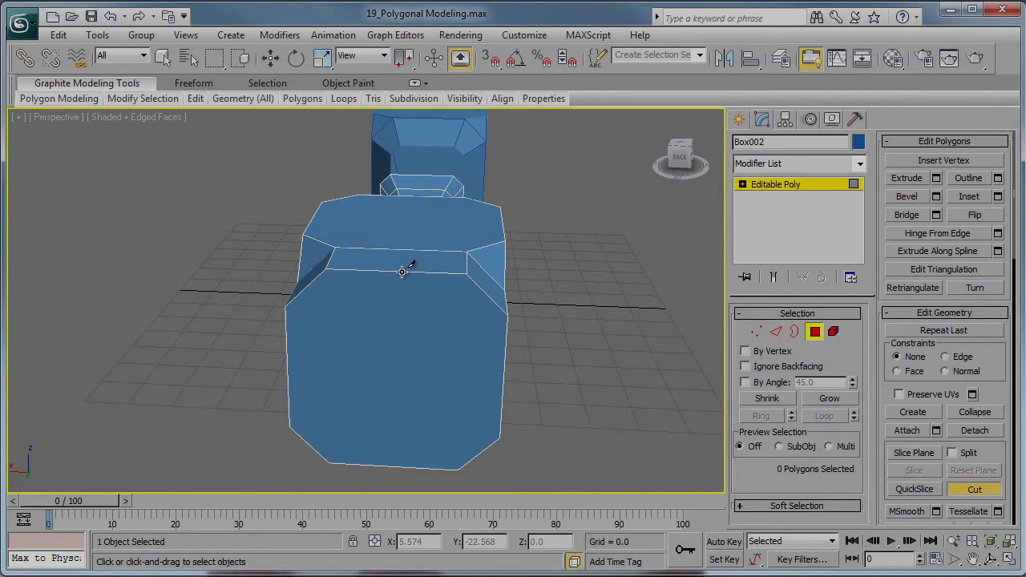
{"action": "left_click", "coordinate": [404, 274]}
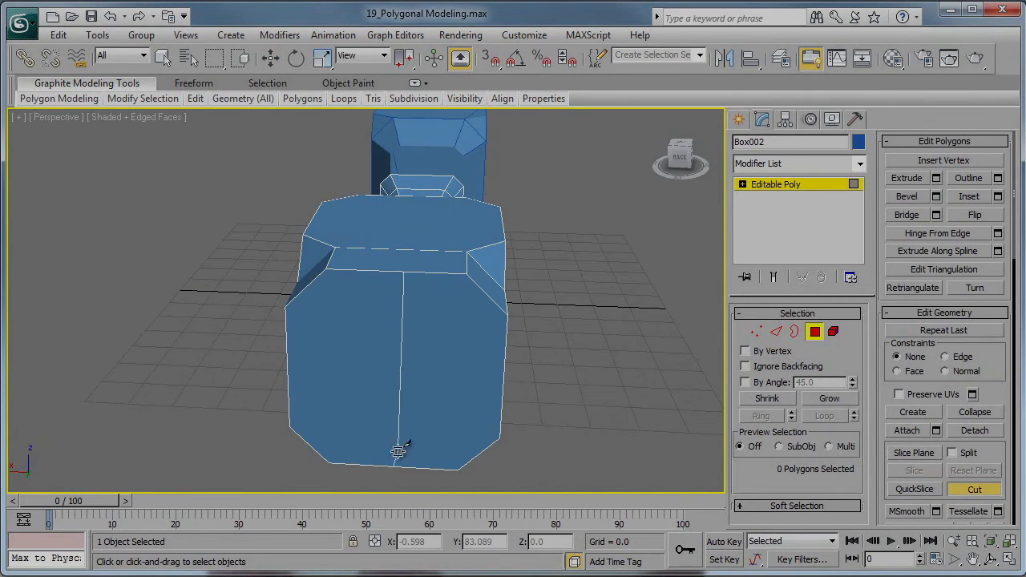
{"action": "left_click", "coordinate": [399, 471]}
{"action": "left_click", "coordinate": [974, 489]}
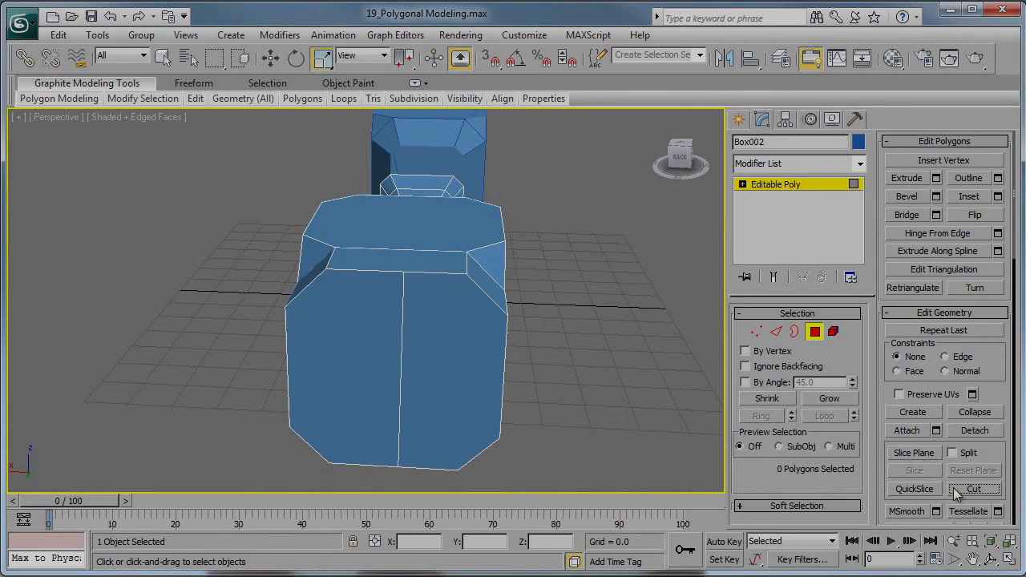
- Select each half of the cut end polygon in turn to check the split from several angles
{"action": "left_click", "coordinate": [454, 369]}
{"action": "left_click", "coordinate": [345, 391]}
{"action": "middle_click_drag", "start_coordinate": [575, 412], "coordinate": [517, 406], "text": "alt"}
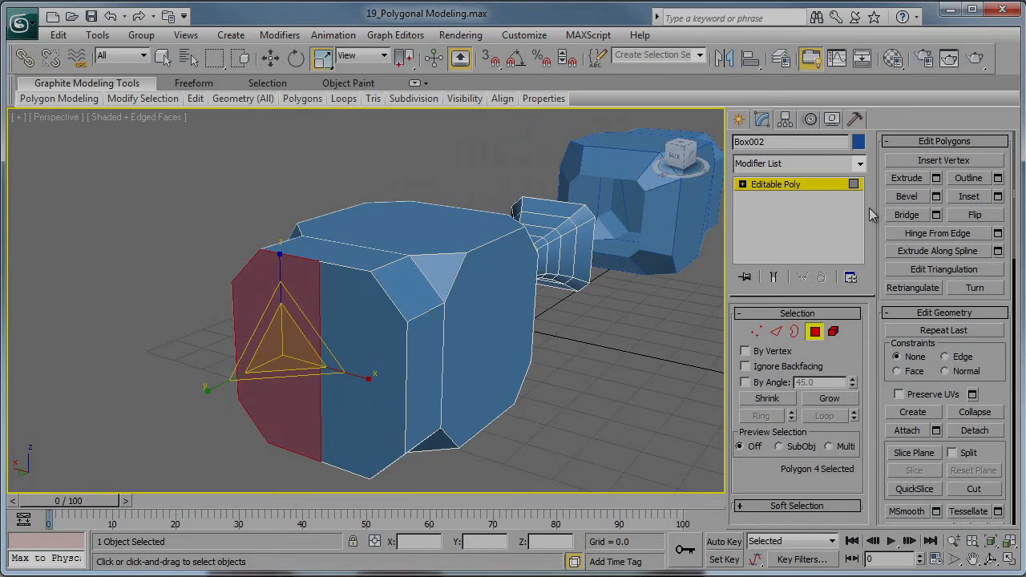
{"action": "middle_click_drag", "start_coordinate": [607, 396], "coordinate": [457, 386], "text": "alt"}
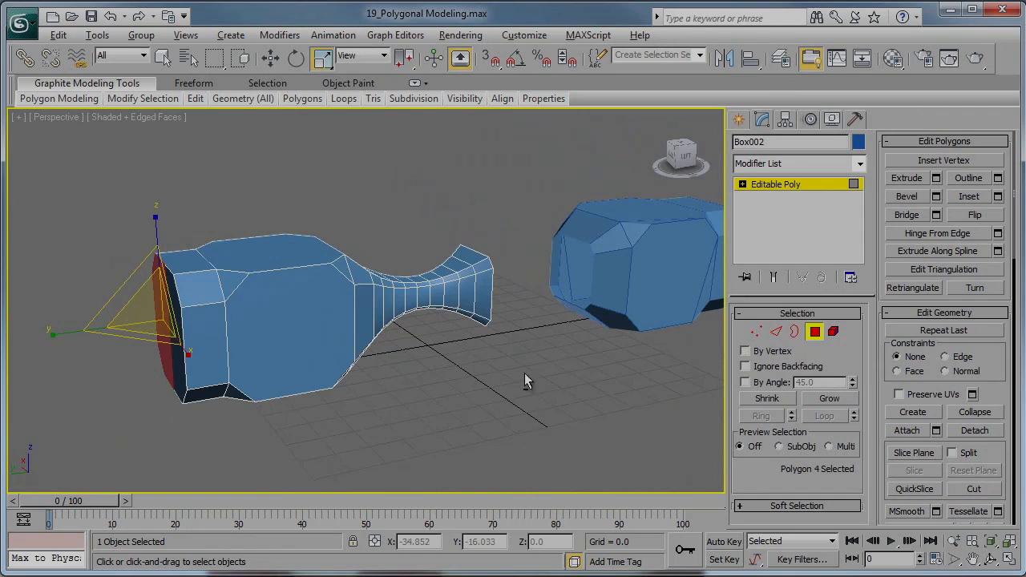
{"action": "key", "text": "alt"}
{"action": "key", "text": "alt"}
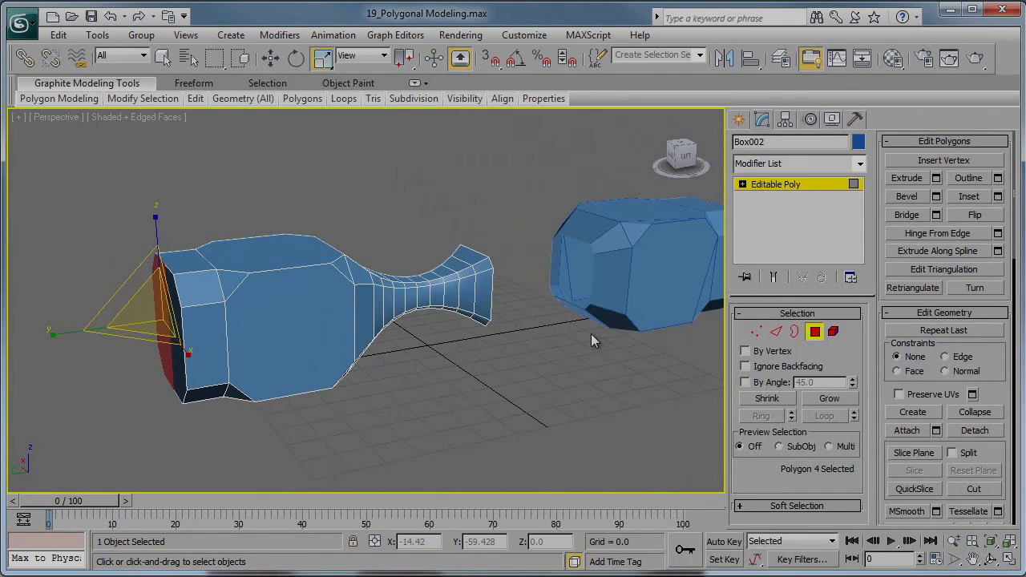